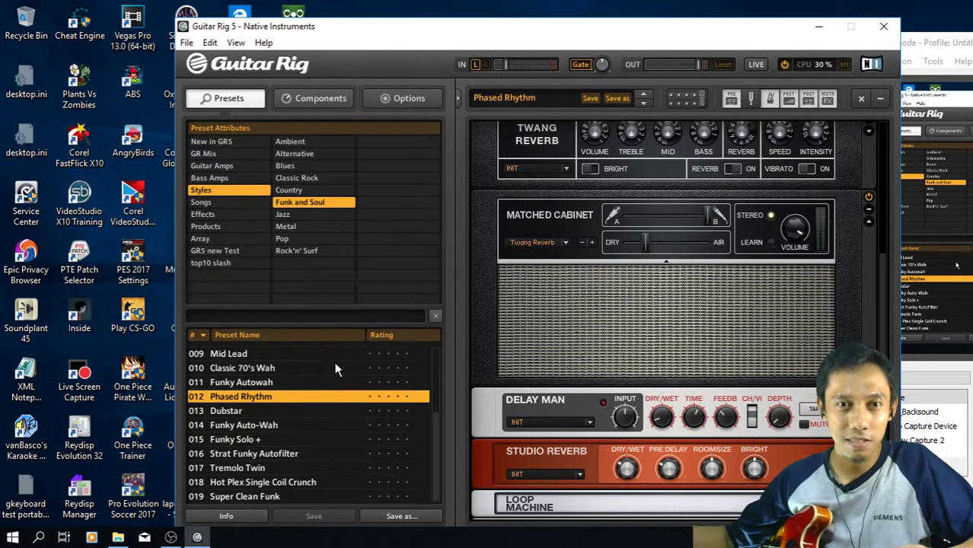
Load the Paradise user preset from the top10 slash category.
click(229, 264)
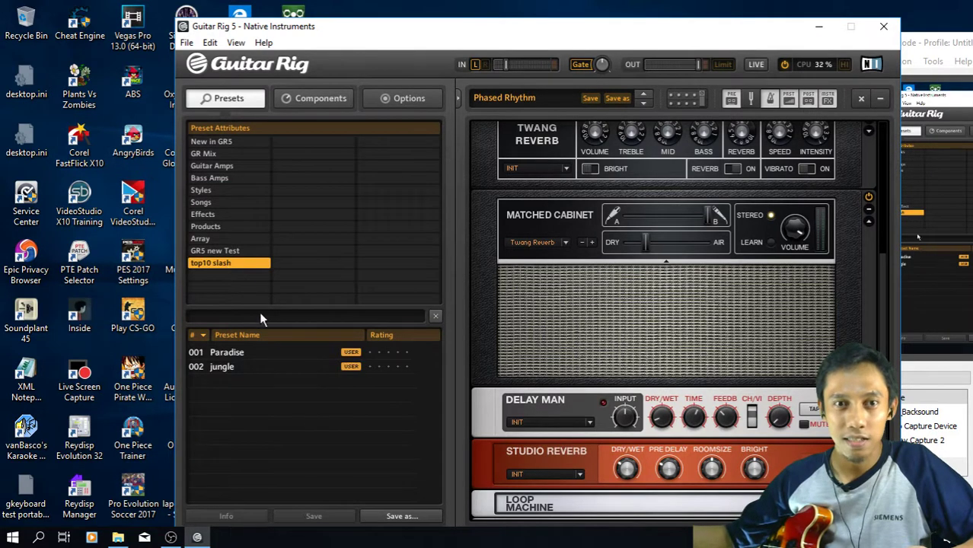
click(237, 353)
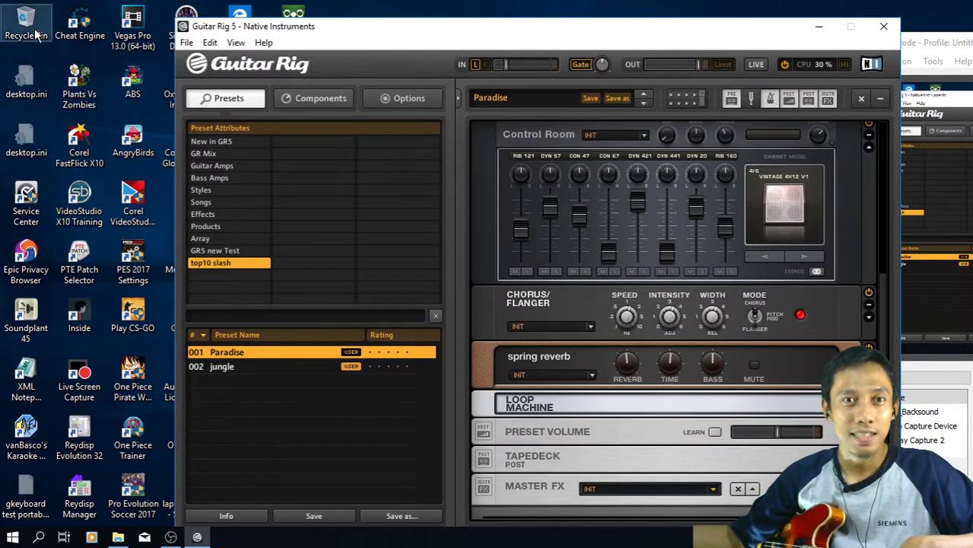
Import the preset file "Dont cry .ngrr" from the Guitar Rig Preset folder and load it into the rack.
click(186, 43)
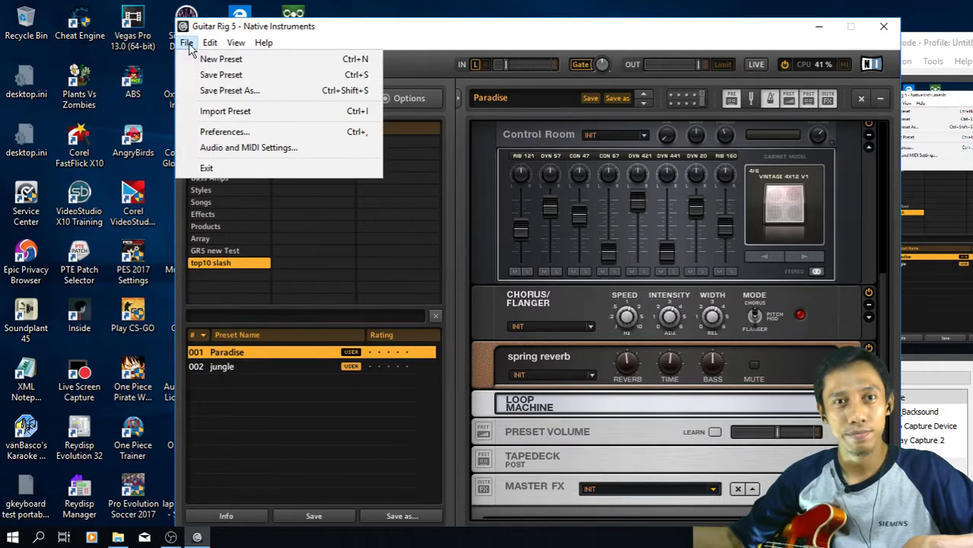
click(213, 114)
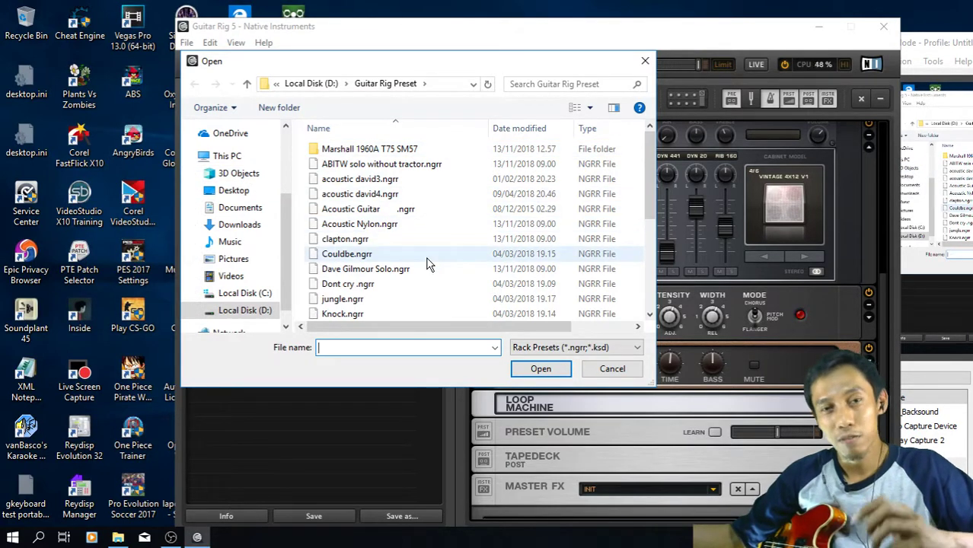
click(439, 225)
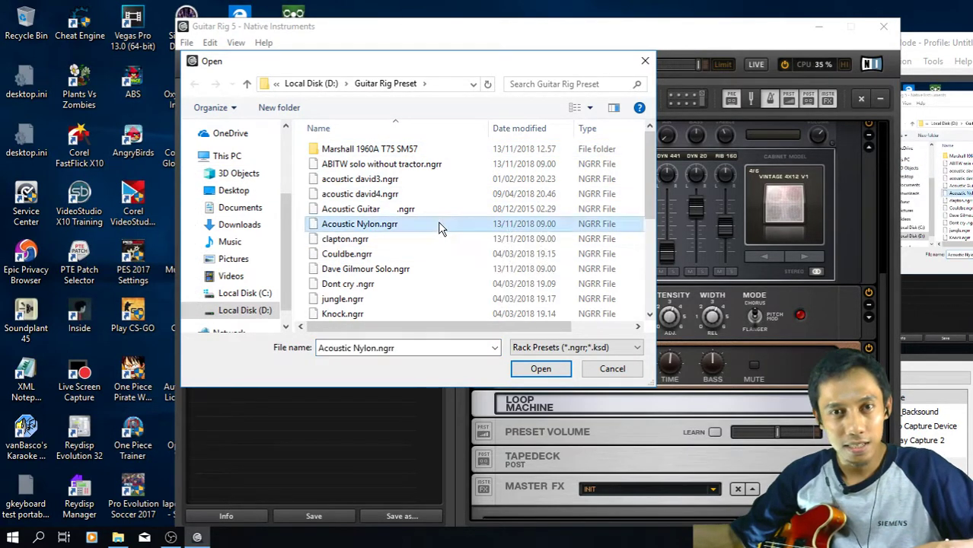
scroll(439, 225, down, 2)
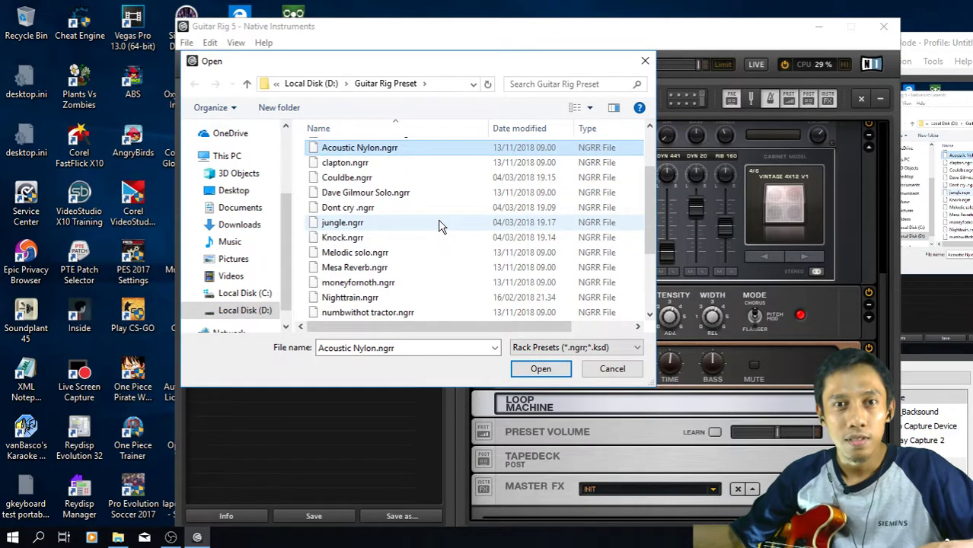
click(395, 215)
click(542, 367)
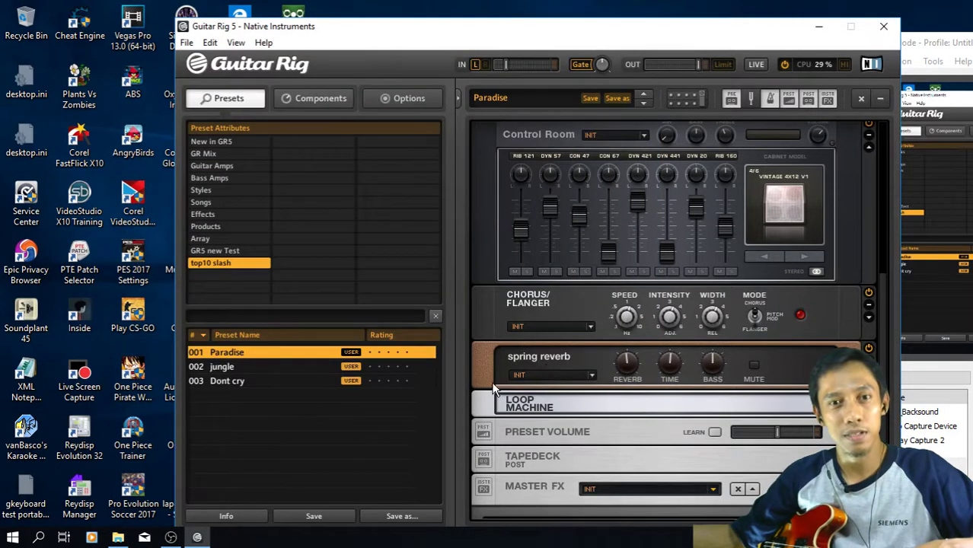
click(230, 382)
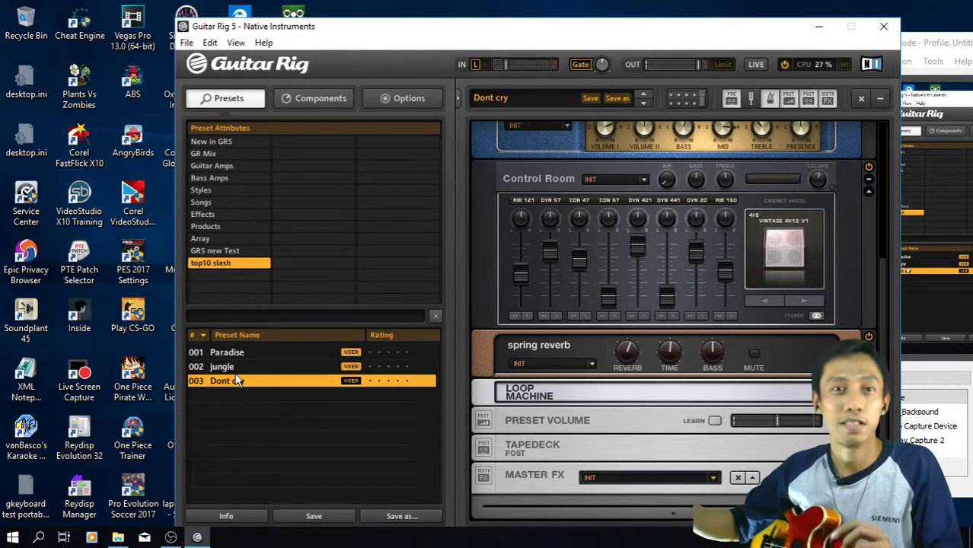
Import the preset file clapton.ngrr from the Guitar Rig Preset folder and load it from the GR3 category.
click(187, 43)
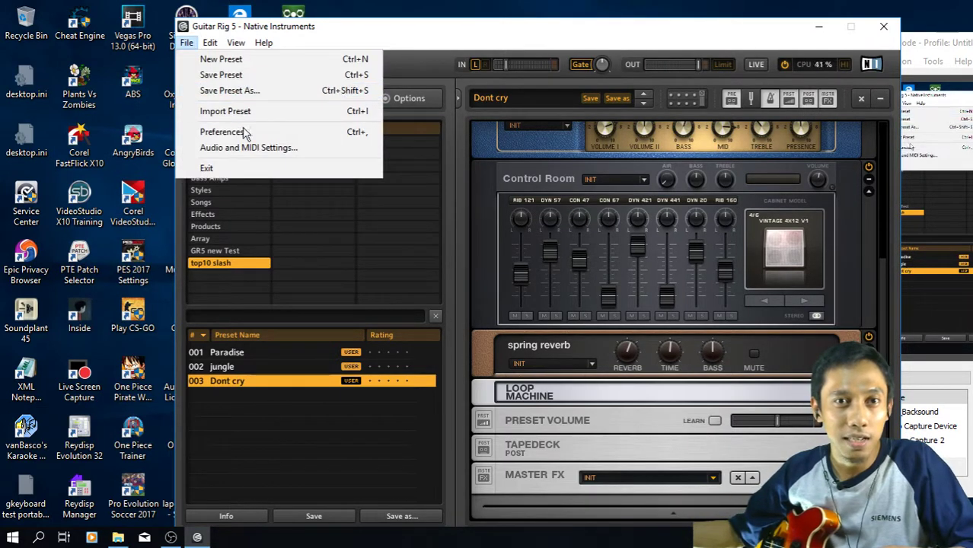
click(226, 111)
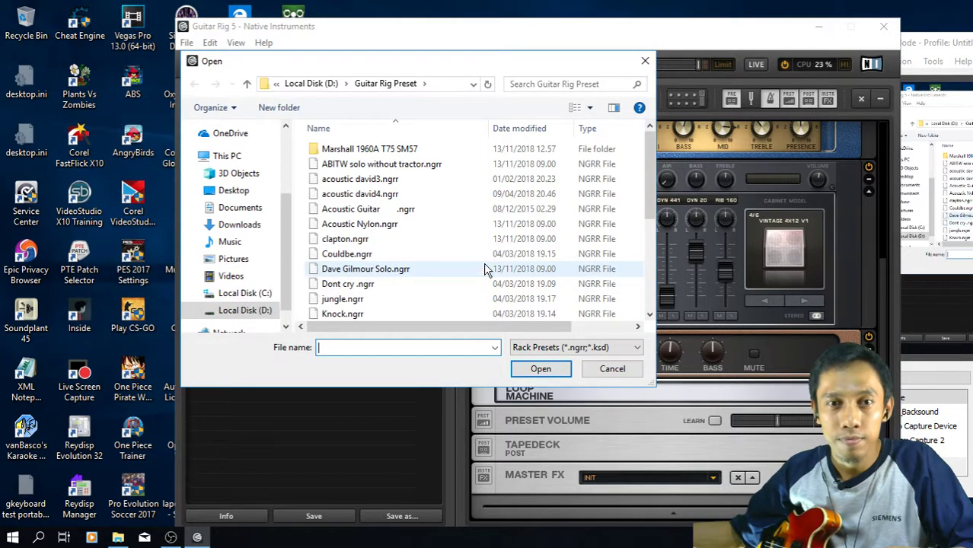
click(484, 269)
scroll(474, 265, down, 1)
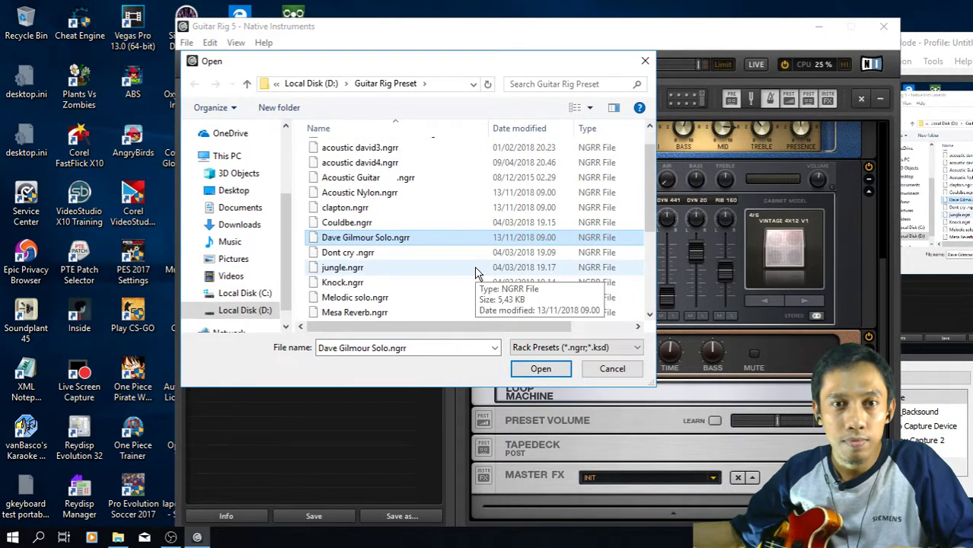
scroll(475, 270, down, 1)
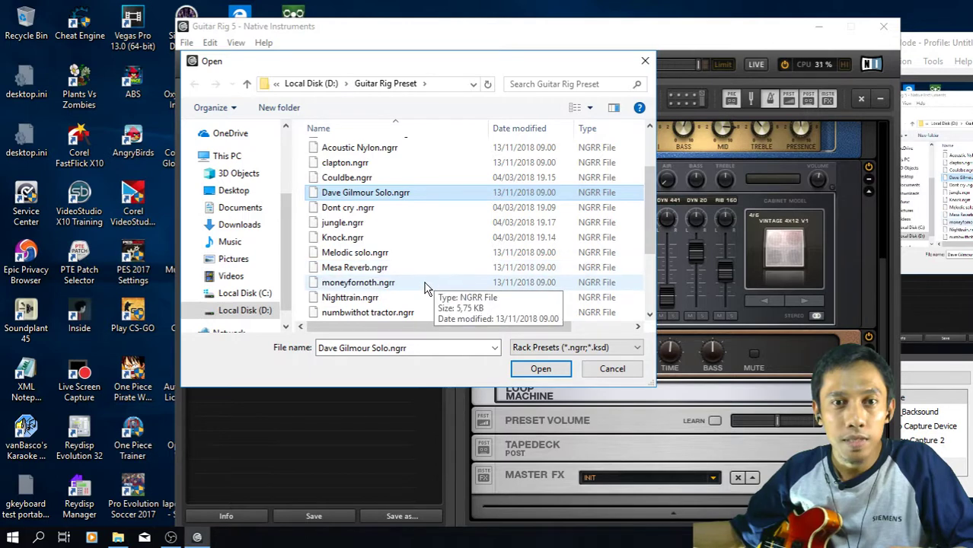
scroll(430, 280, down, 1)
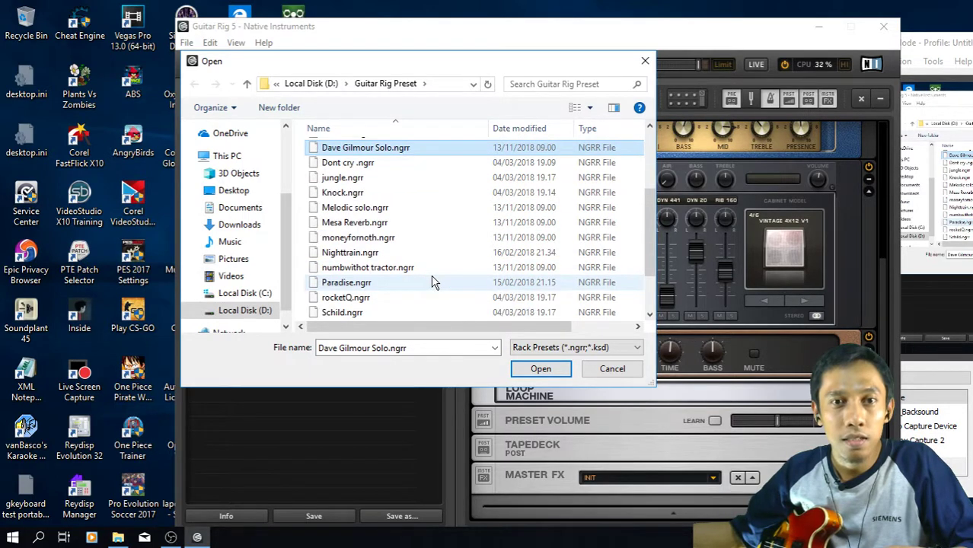
scroll(431, 280, up, 2)
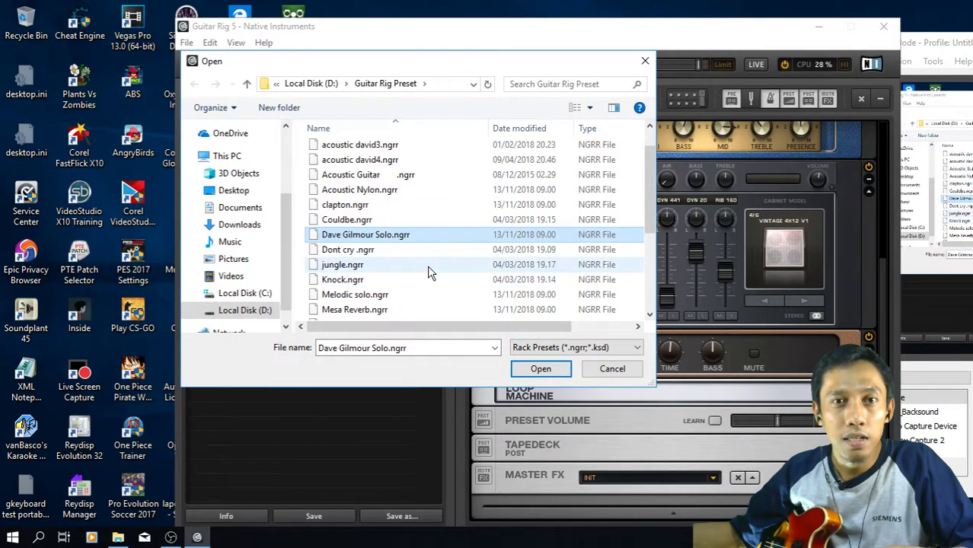
click(388, 207)
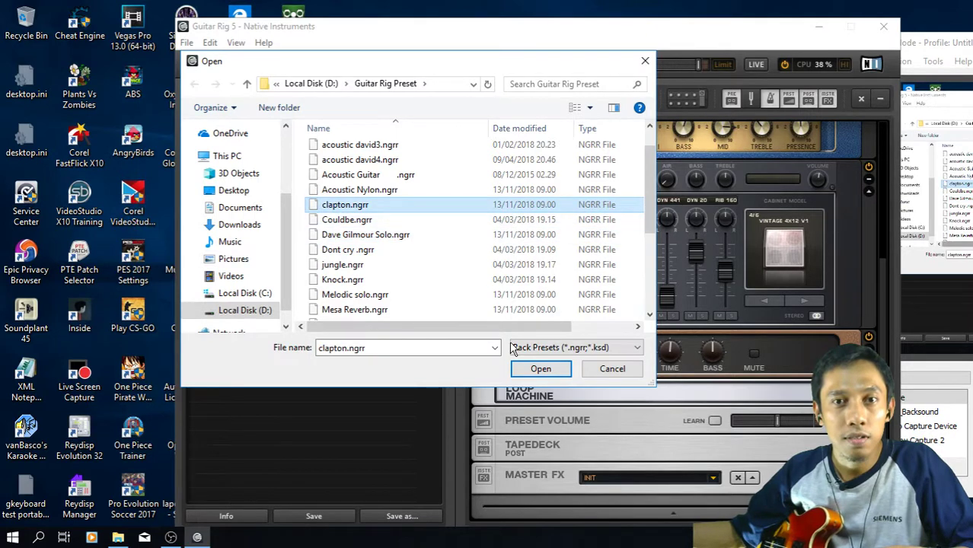
click(521, 370)
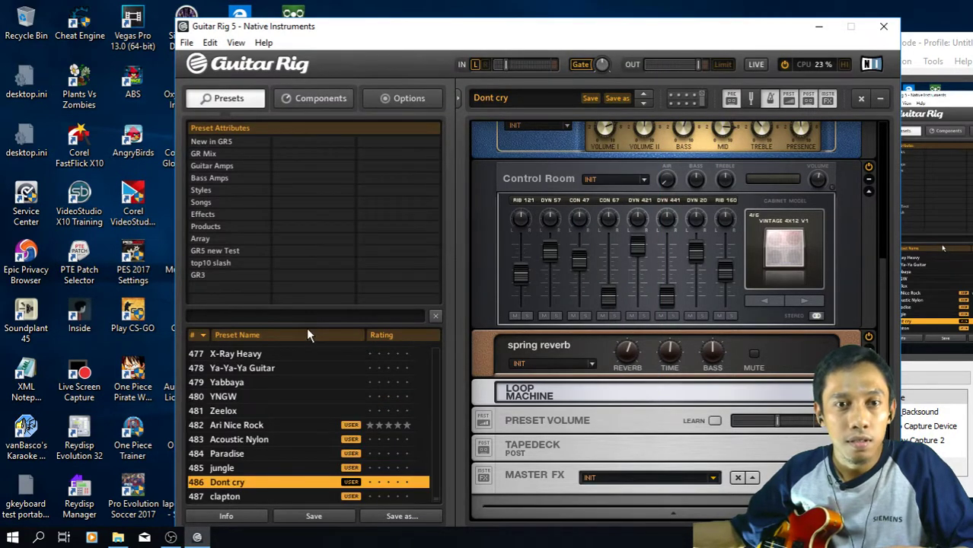
click(201, 278)
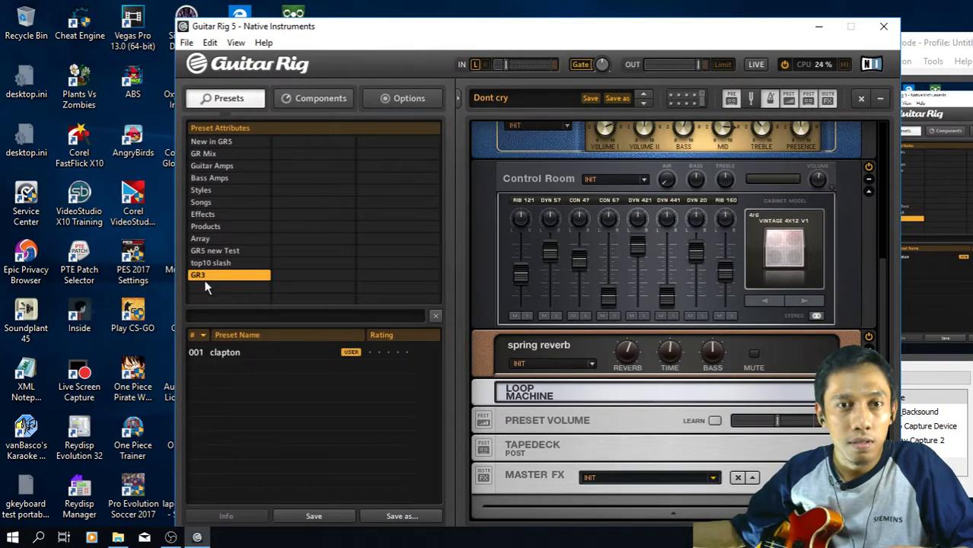
click(238, 352)
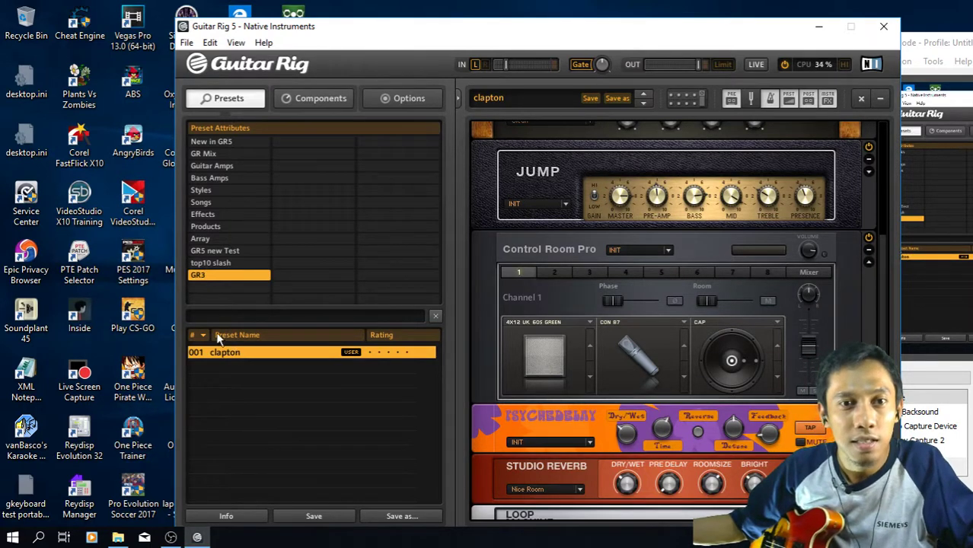
Import the Acoustic Guitar .ngrr preset file from the Guitar Rig Preset folder and load it from the GR3 category.
click(209, 263)
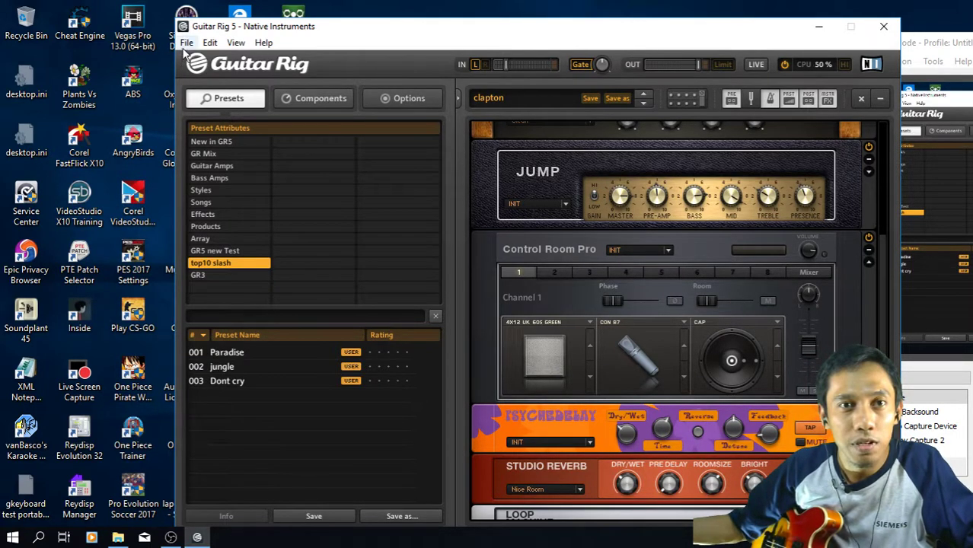
click(187, 44)
click(228, 112)
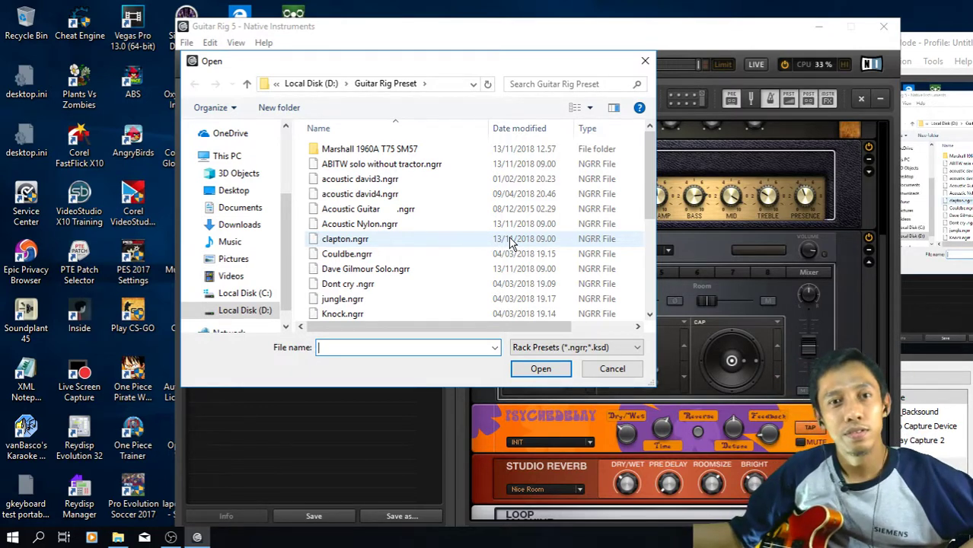
click(414, 216)
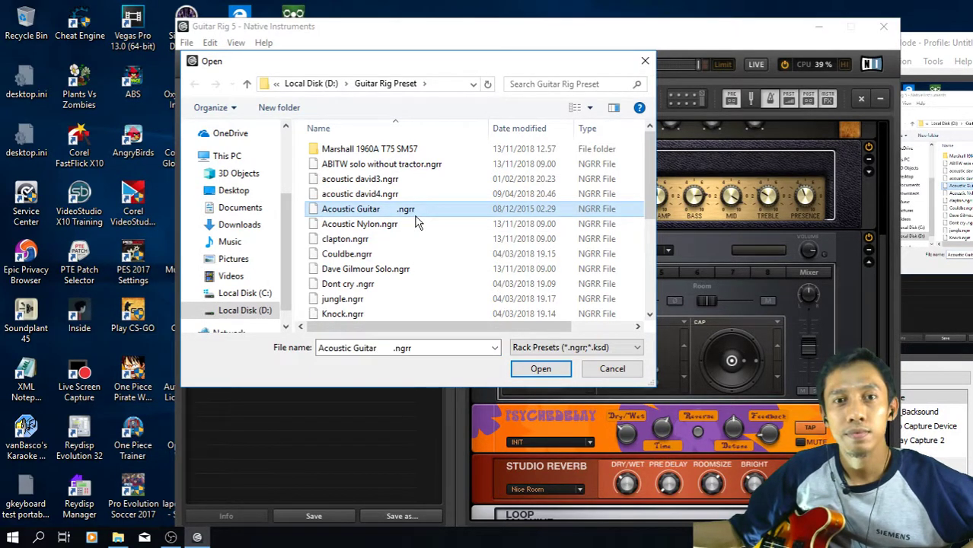
click(549, 370)
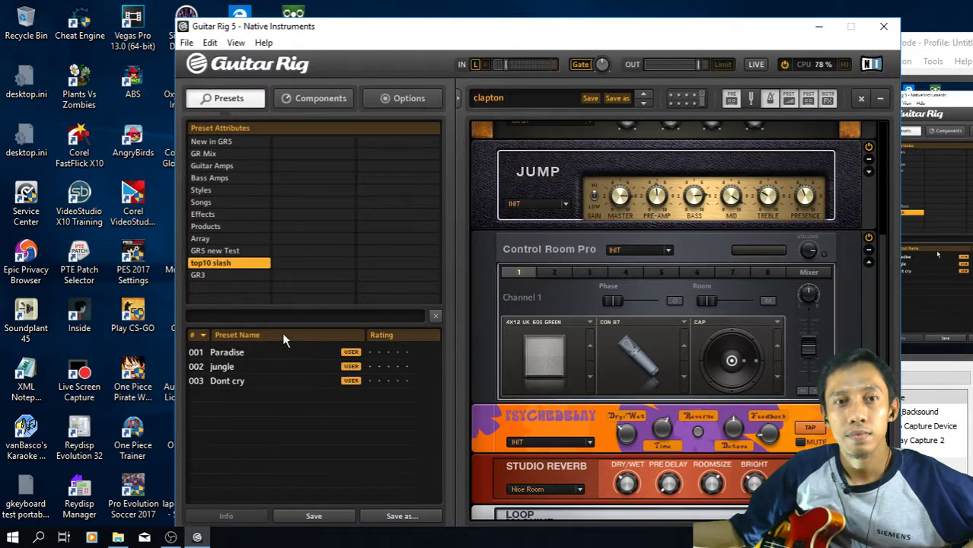
click(219, 276)
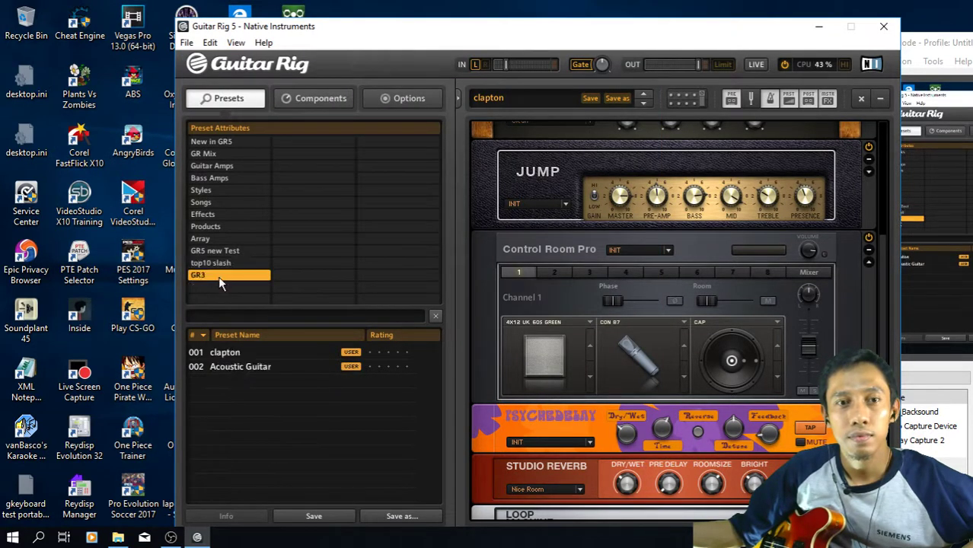
click(250, 366)
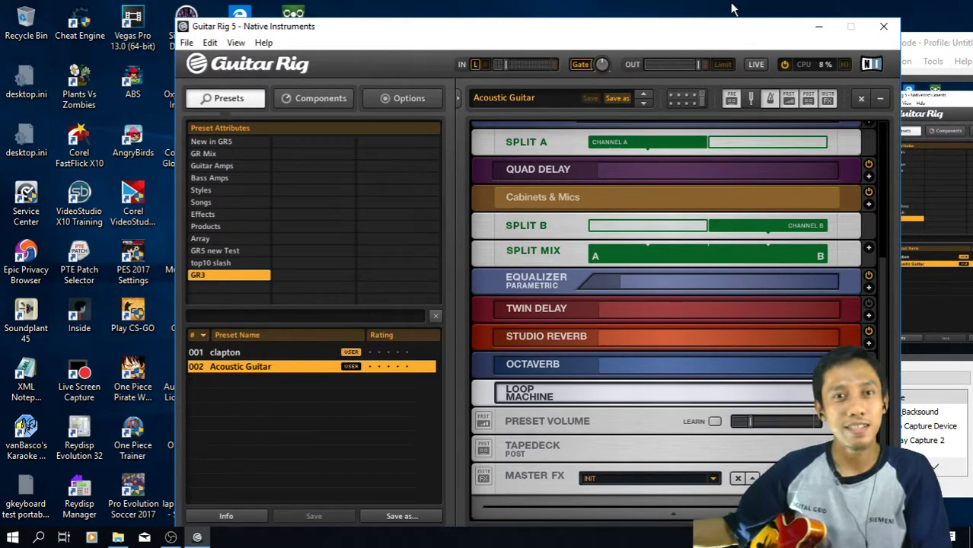
Load the five-star user preset from the Array category and view its rack from the beginning.
click(205, 238)
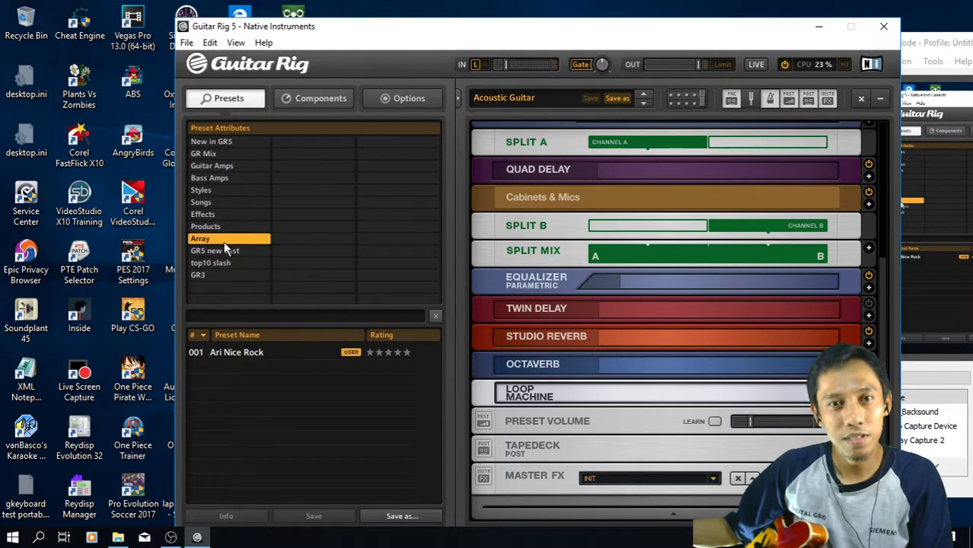
click(223, 239)
click(223, 238)
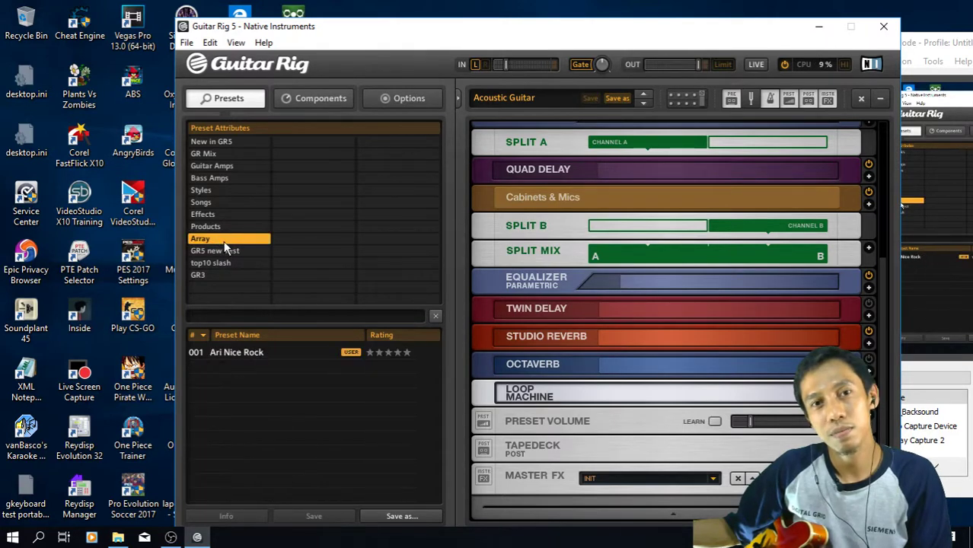
click(218, 353)
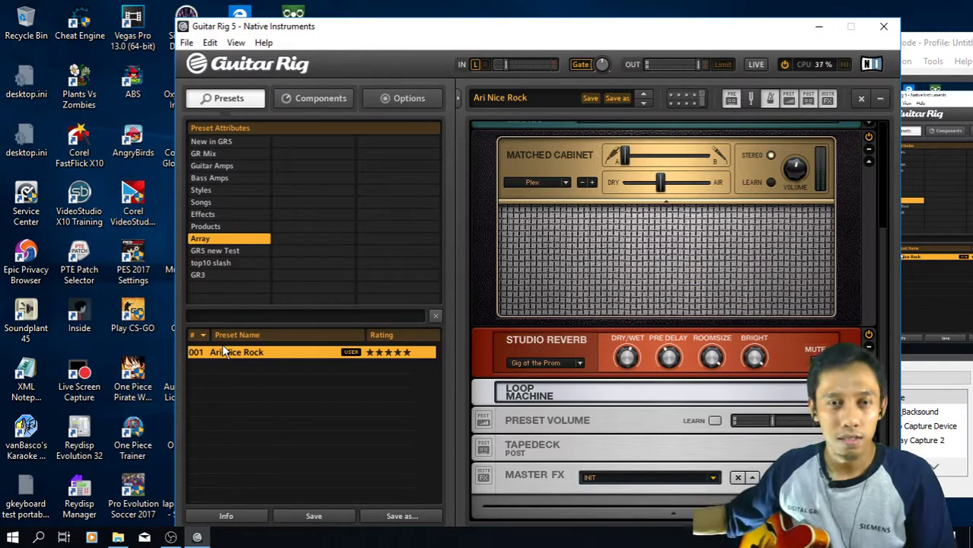
scroll(771, 305, up, 3)
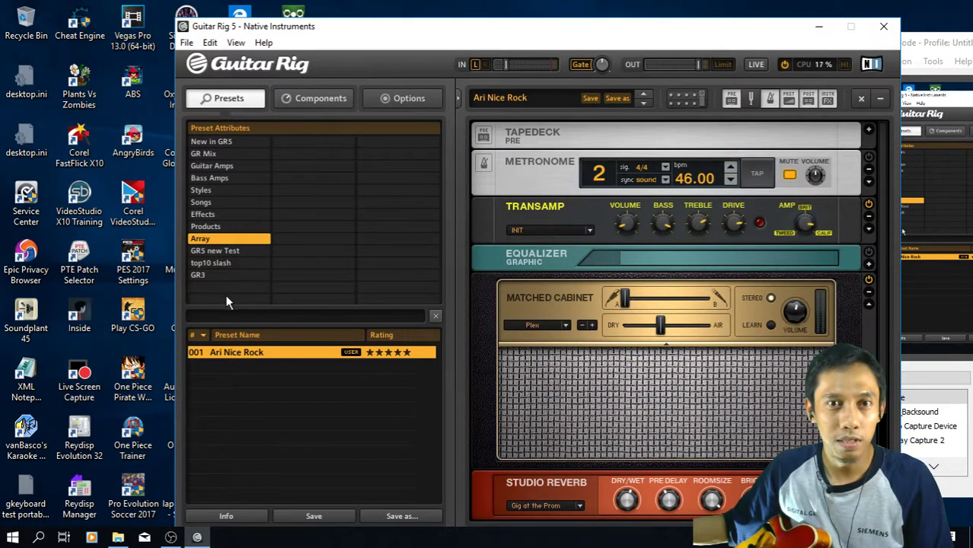
Start a new preset and add the Distortion component to its empty rack.
click(187, 42)
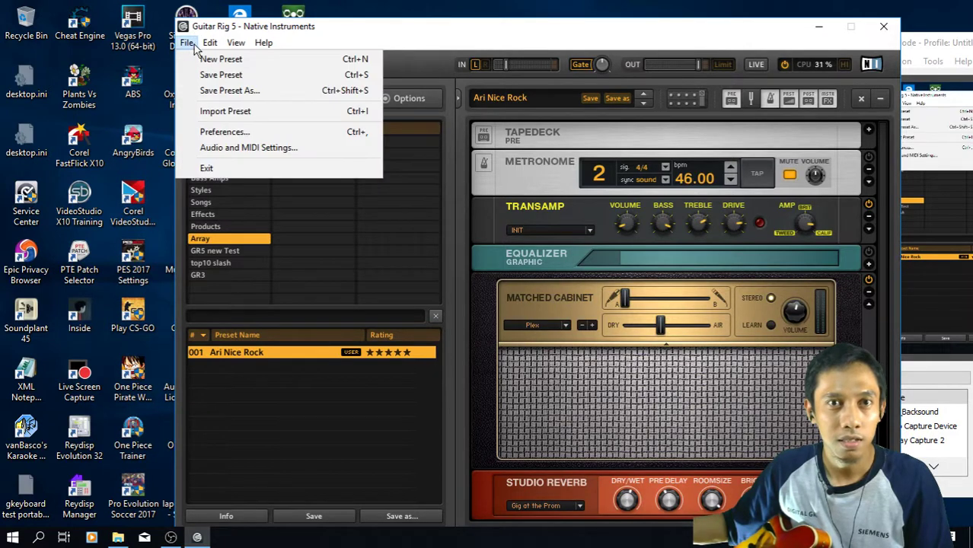
click(190, 61)
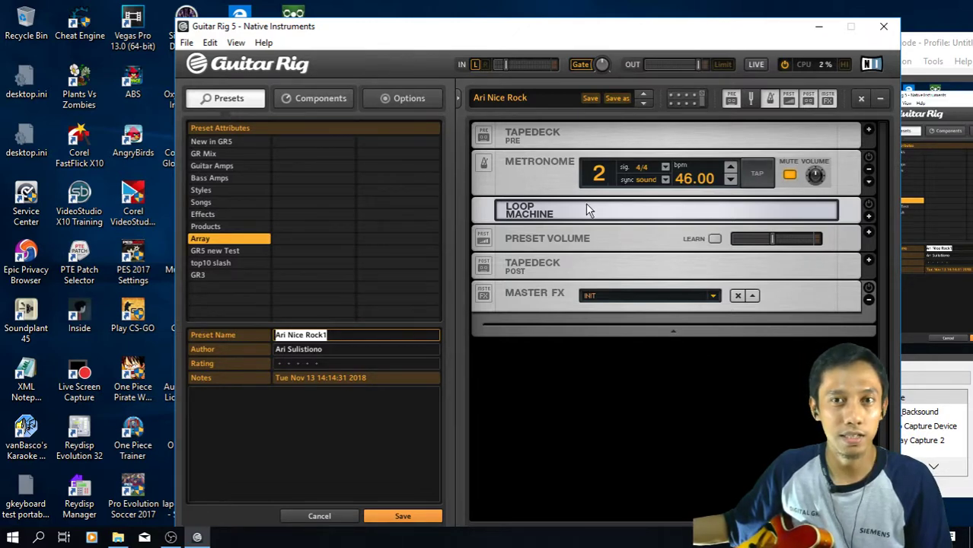
click(312, 100)
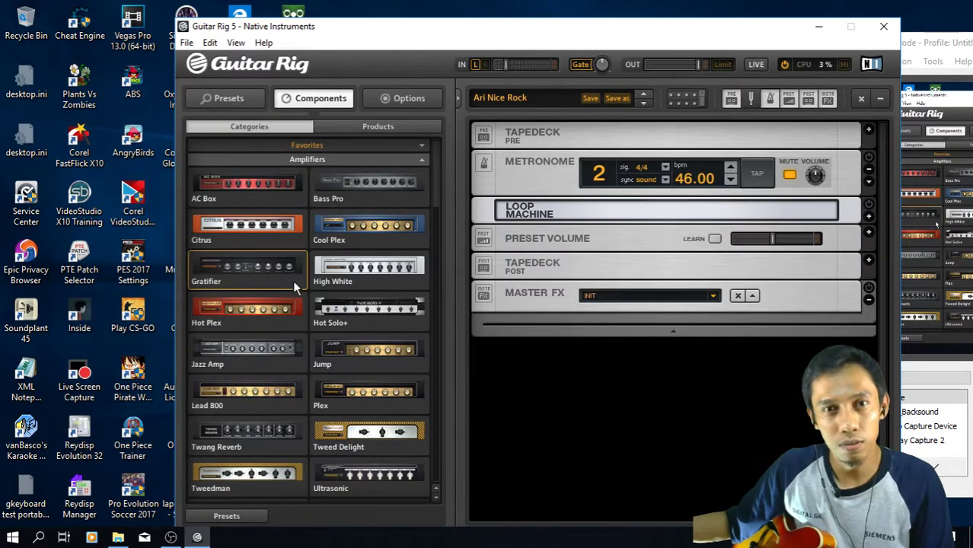
scroll(293, 304, down, 3)
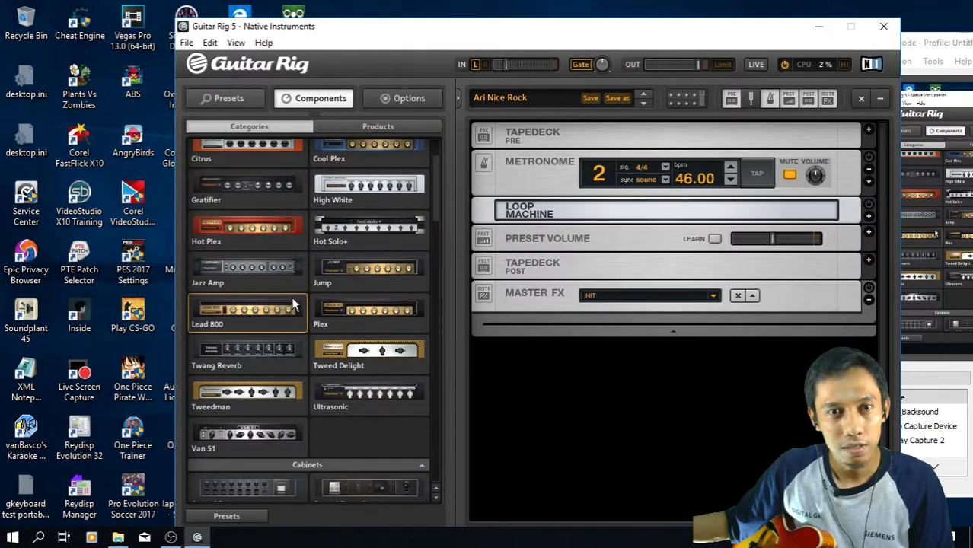
scroll(293, 305, down, 5)
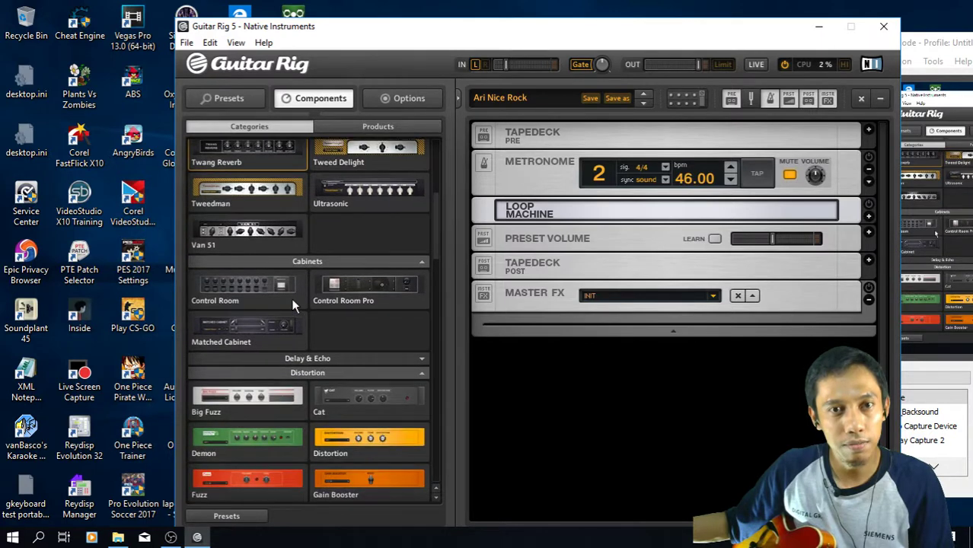
scroll(293, 304, down, 3)
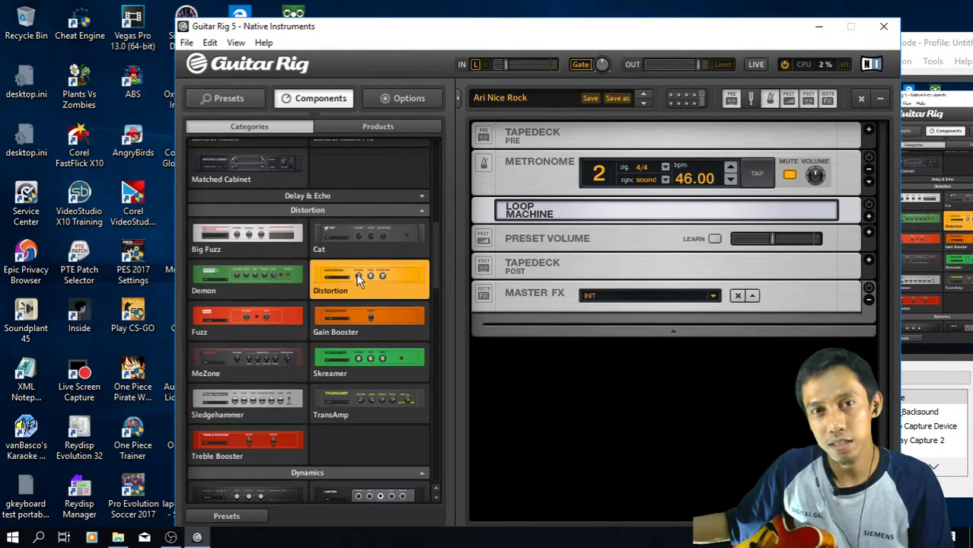
drag(397, 280, 539, 368)
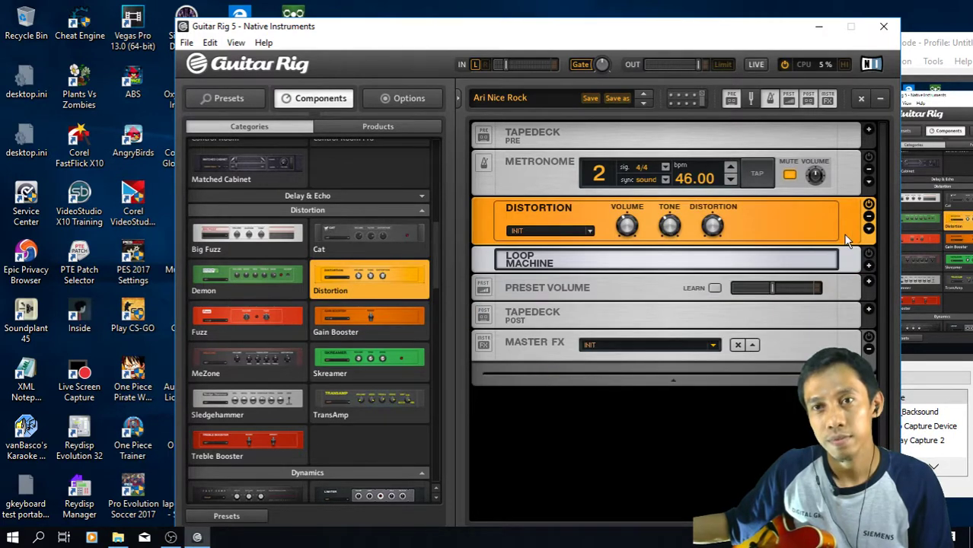
Expand the Distortion component's extra controls and add the Vintage Verb reverb directly above it in the rack.
click(868, 226)
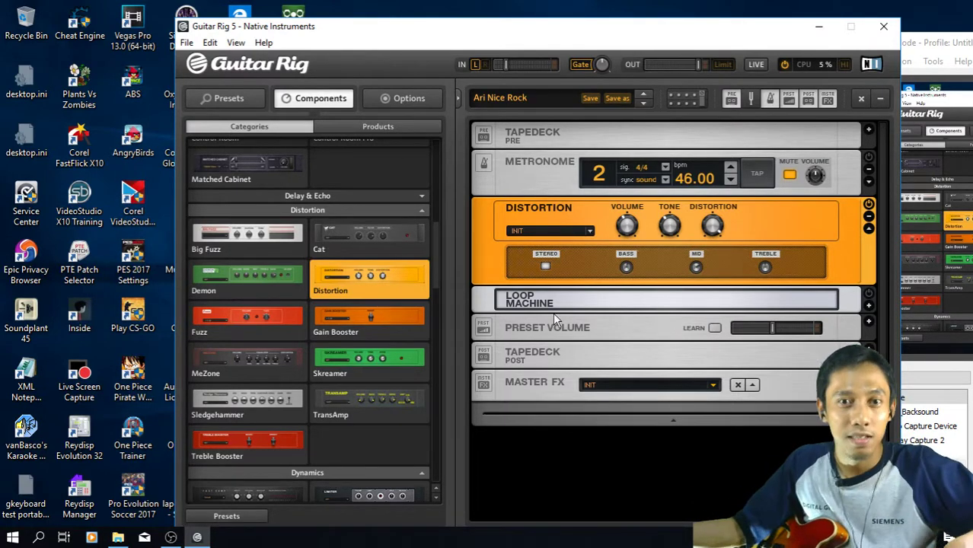
scroll(390, 449, down, 6)
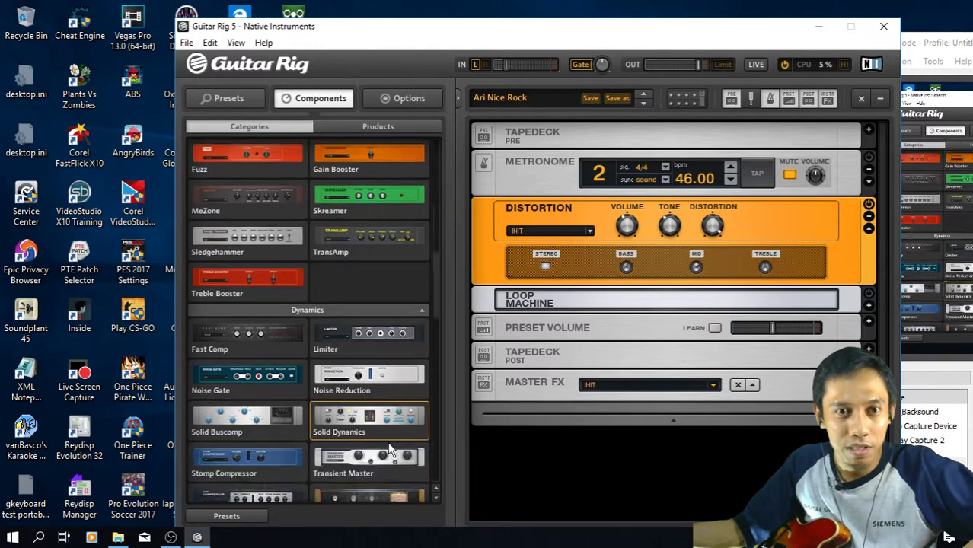
scroll(389, 438, down, 2)
scroll(335, 401, down, 1)
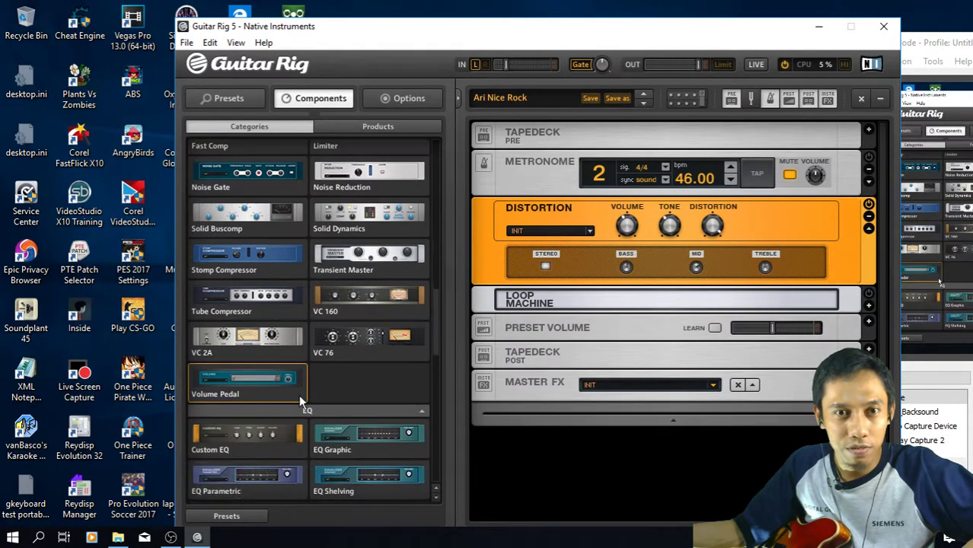
scroll(309, 410, down, 5)
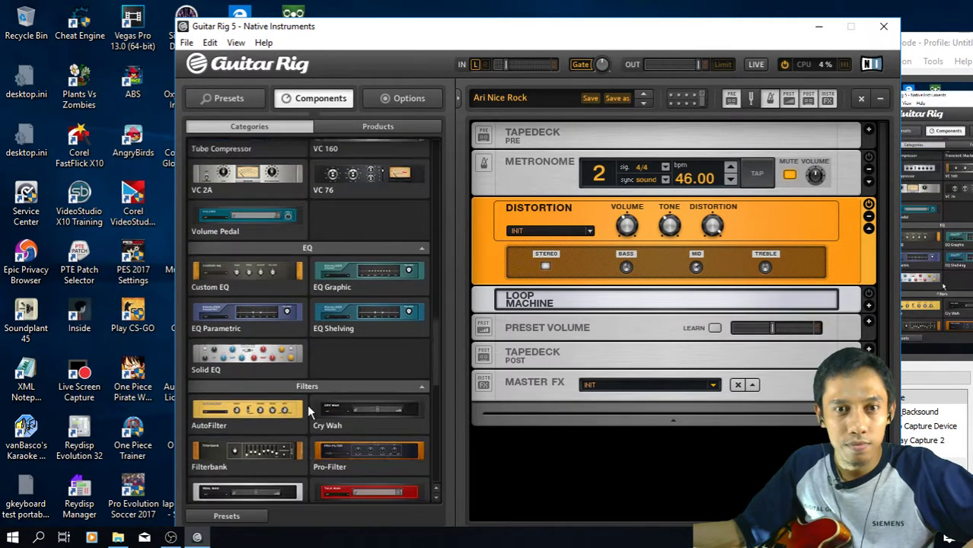
scroll(308, 410, down, 8)
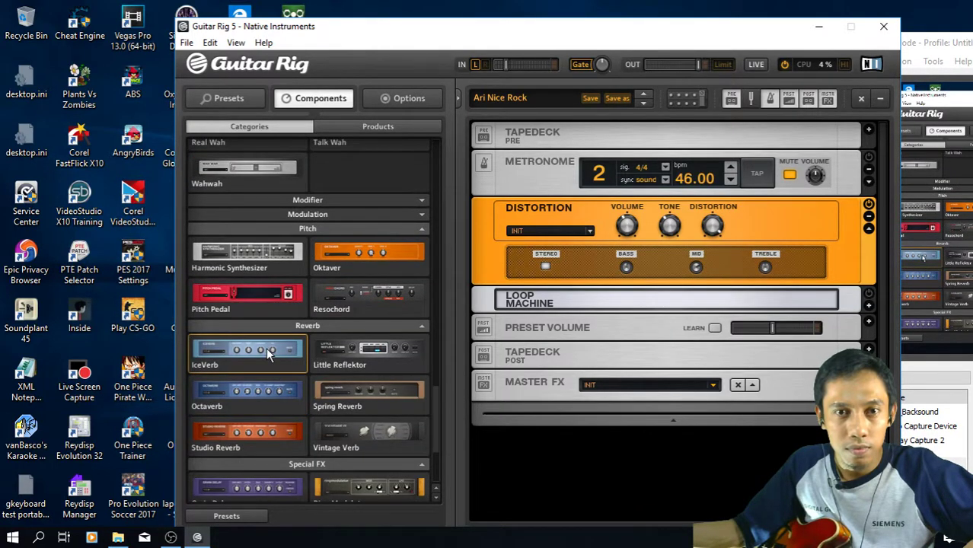
drag(354, 439, 615, 251)
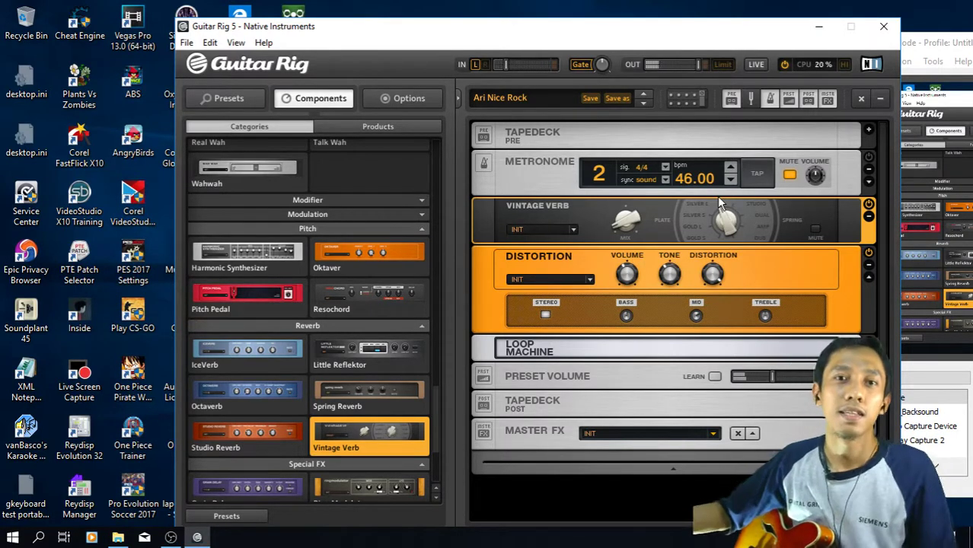
Expand the Modifier and Modulation component categories and add the Stoned Phaser to the rack below the Loop Machine.
scroll(279, 327, down, 3)
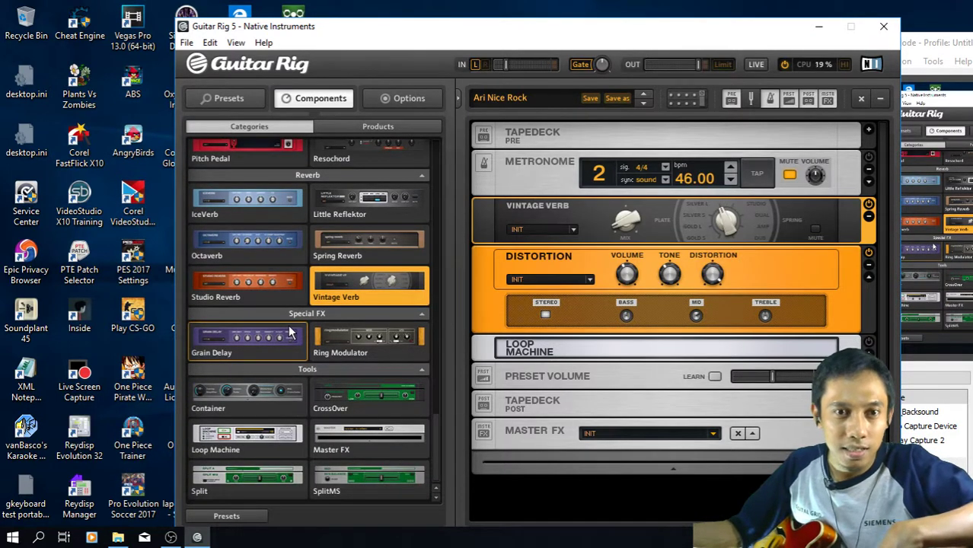
scroll(290, 330, up, 3)
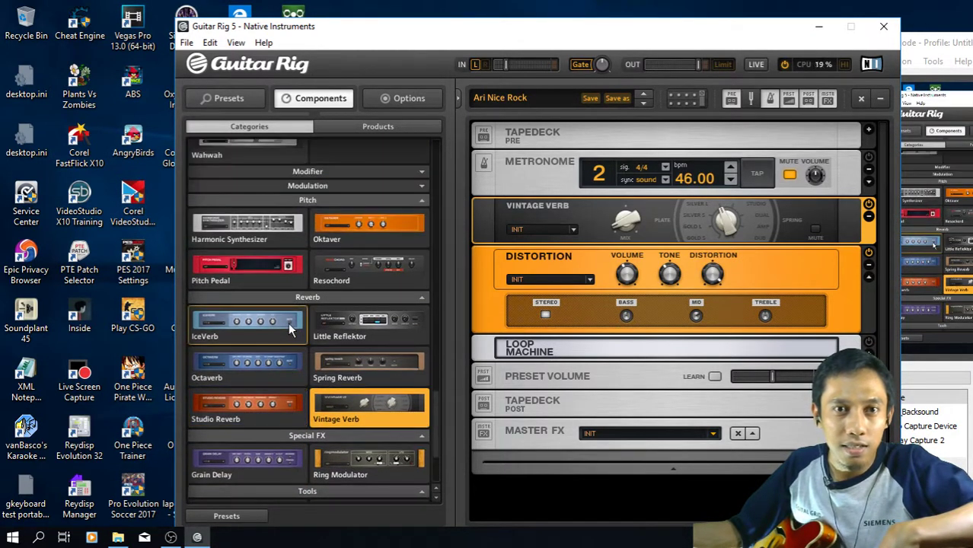
scroll(290, 320, up, 1)
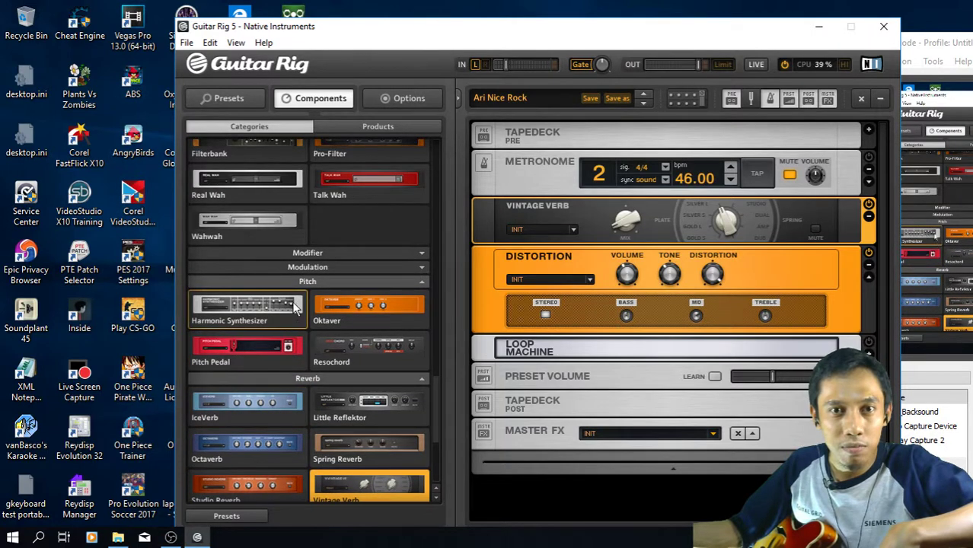
scroll(293, 296, up, 2)
scroll(297, 303, up, 2)
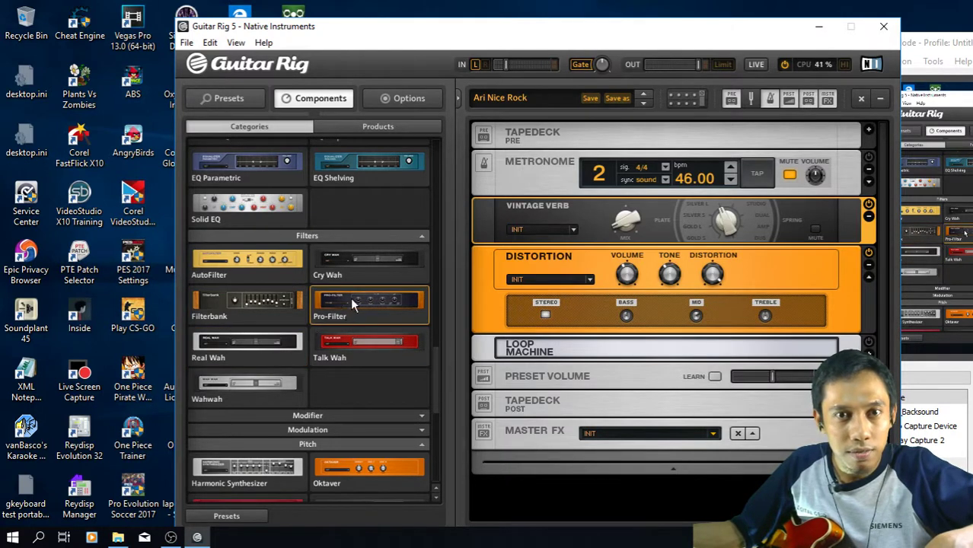
click(340, 429)
click(340, 415)
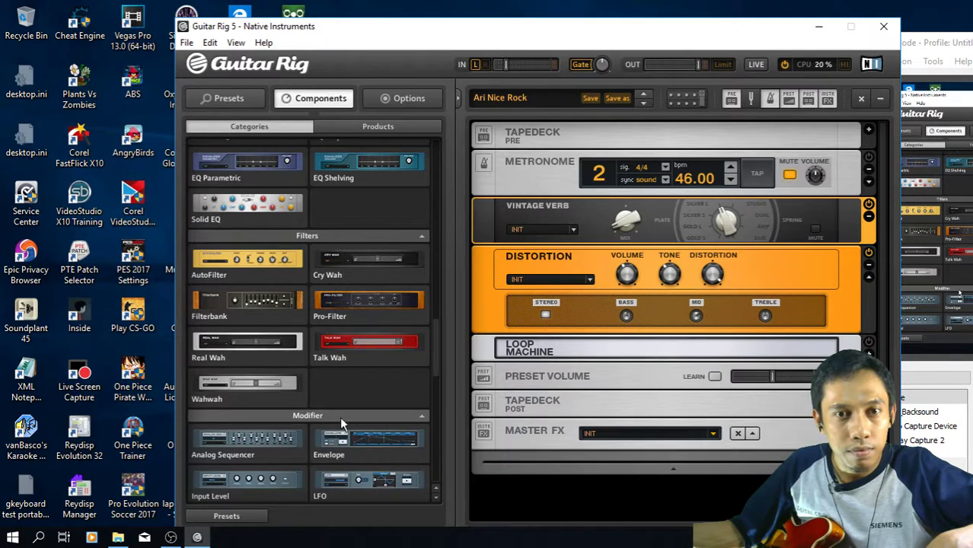
scroll(340, 399, down, 4)
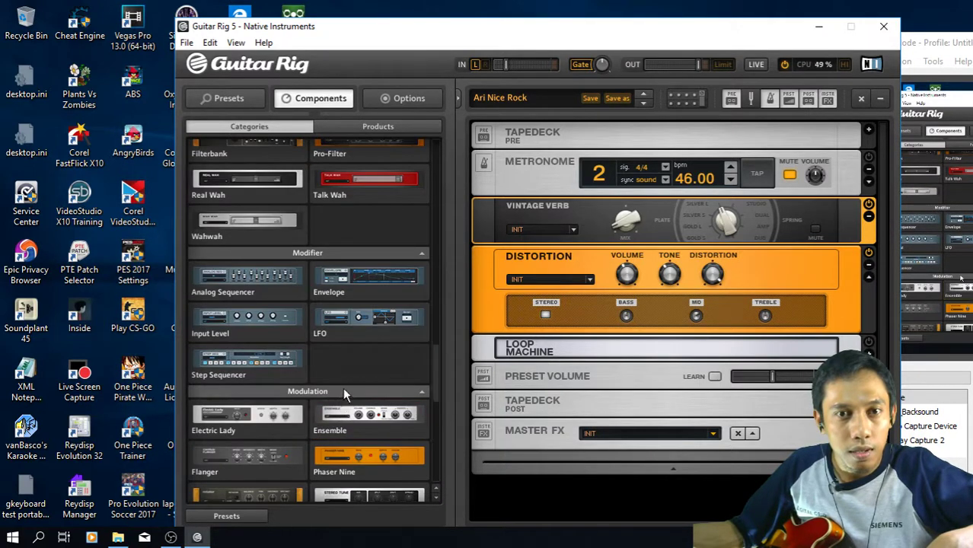
scroll(347, 369, down, 2)
scroll(348, 362, down, 1)
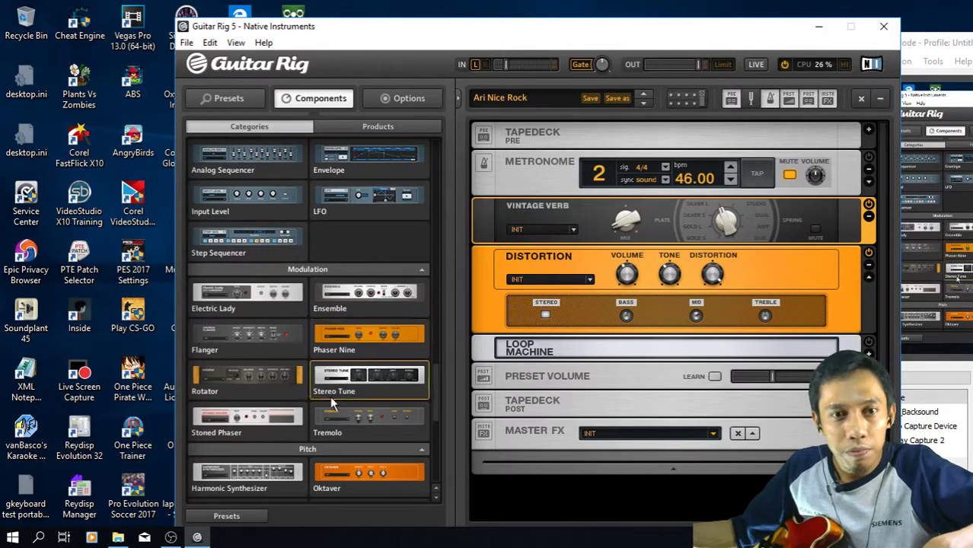
drag(281, 424, 567, 363)
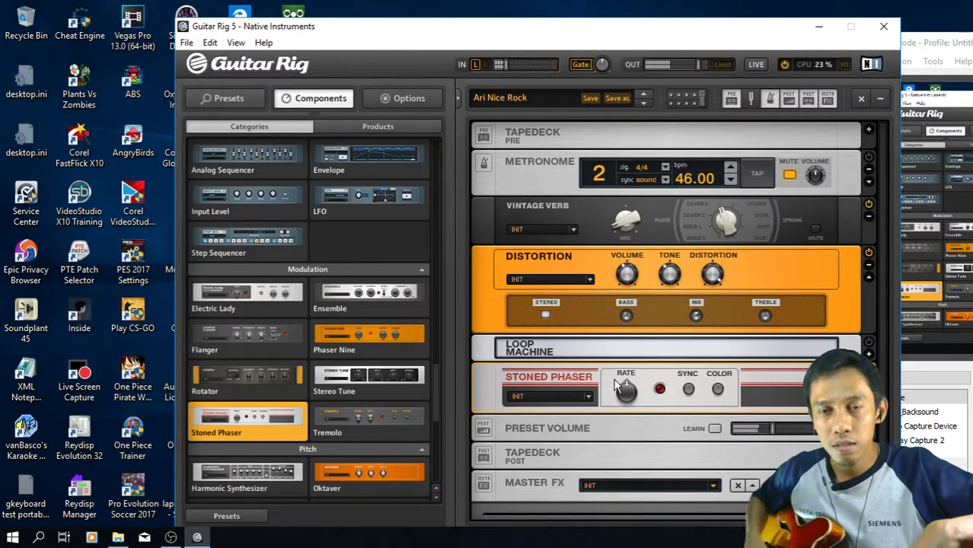